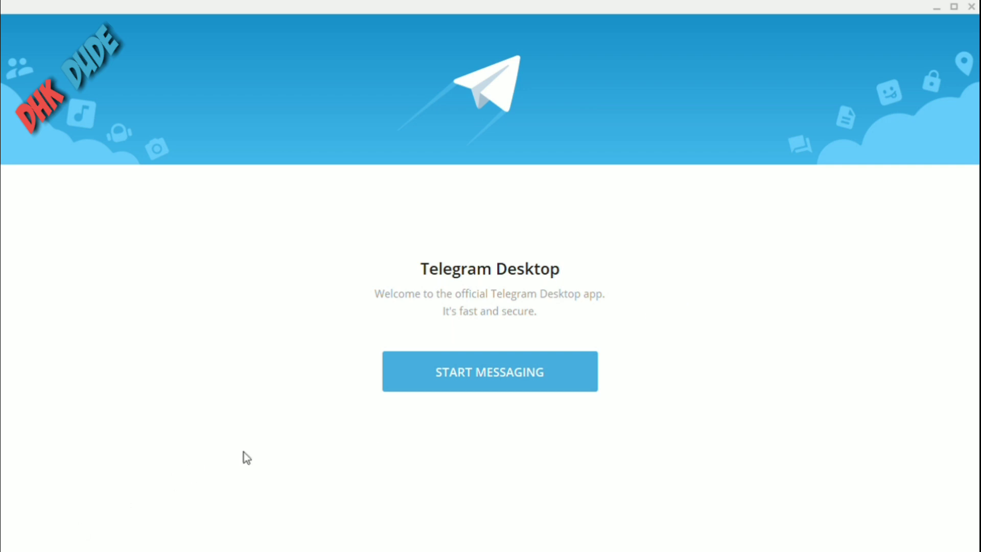
Log in with your mobile phone number and enter the activation code sent to the phone
{"action": "left_click", "coordinate": [479, 381]}
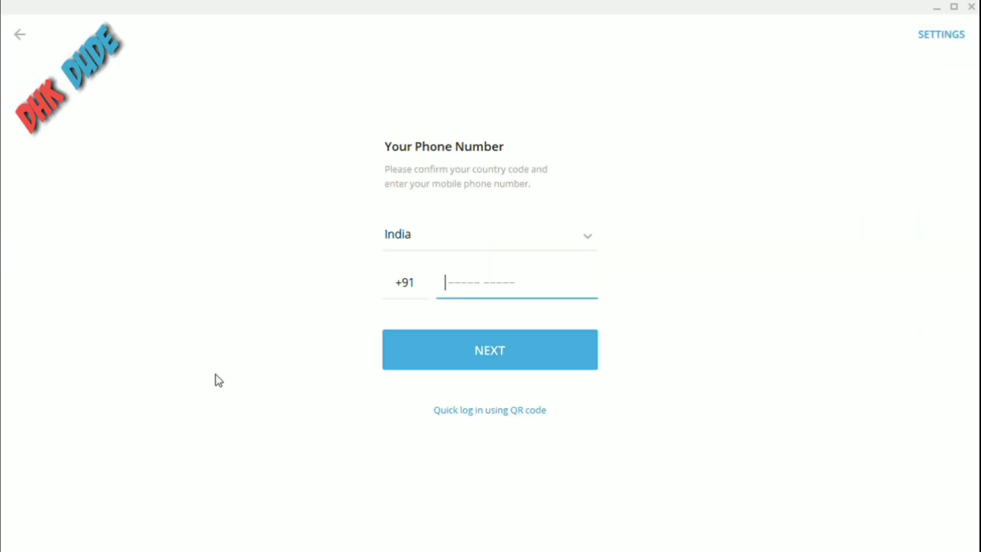
{"action": "left_click", "coordinate": [473, 288]}
{"action": "left_click", "coordinate": [485, 364]}
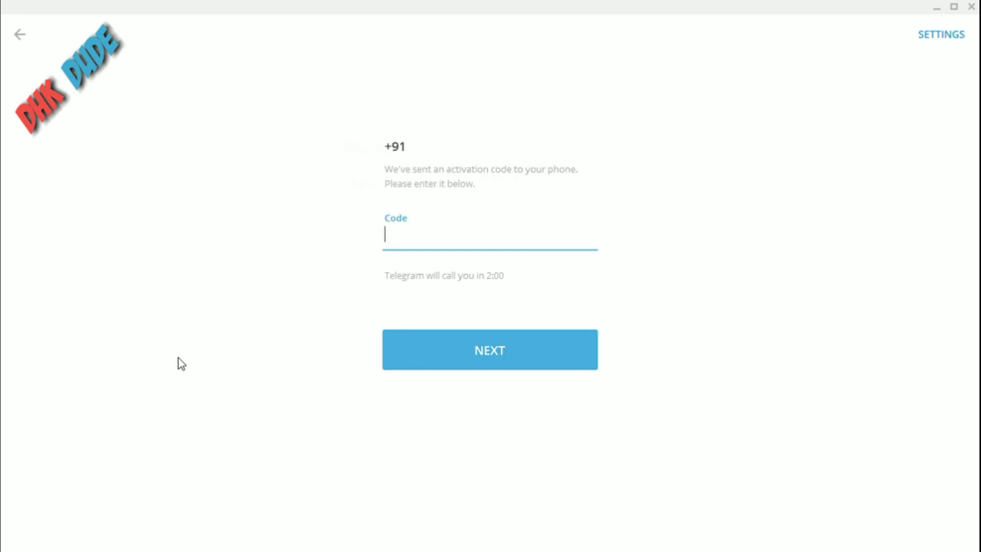
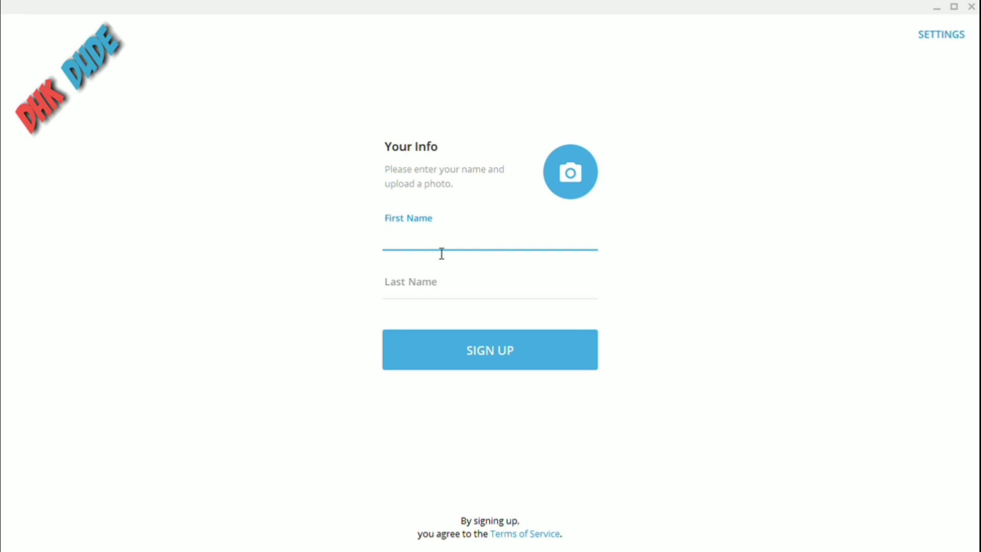
Submit the Your Info page with your name to complete the sign-up
{"action": "left_click", "coordinate": [499, 364]}
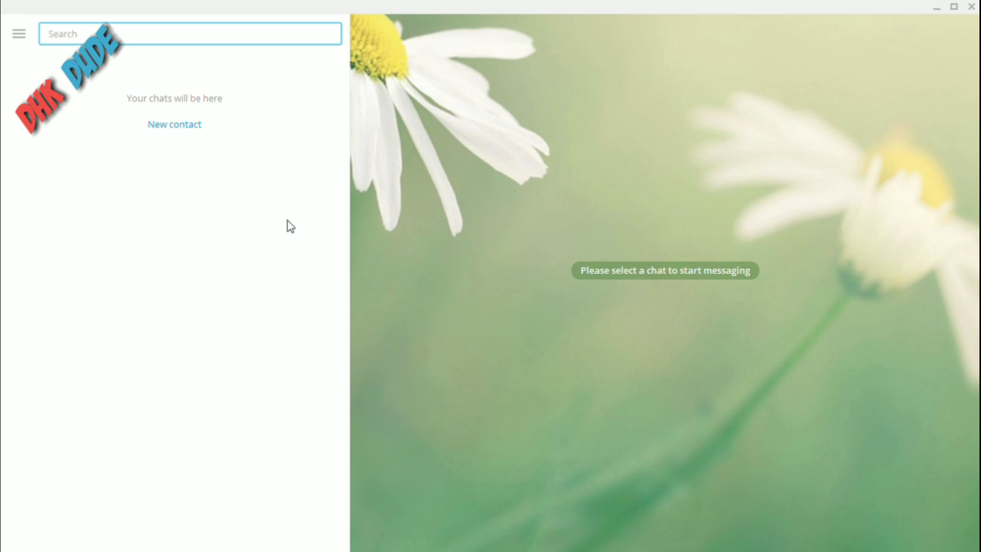
Search for 'botfather' and open the verified BotFather chat
{"action": "type", "text": "bot"}
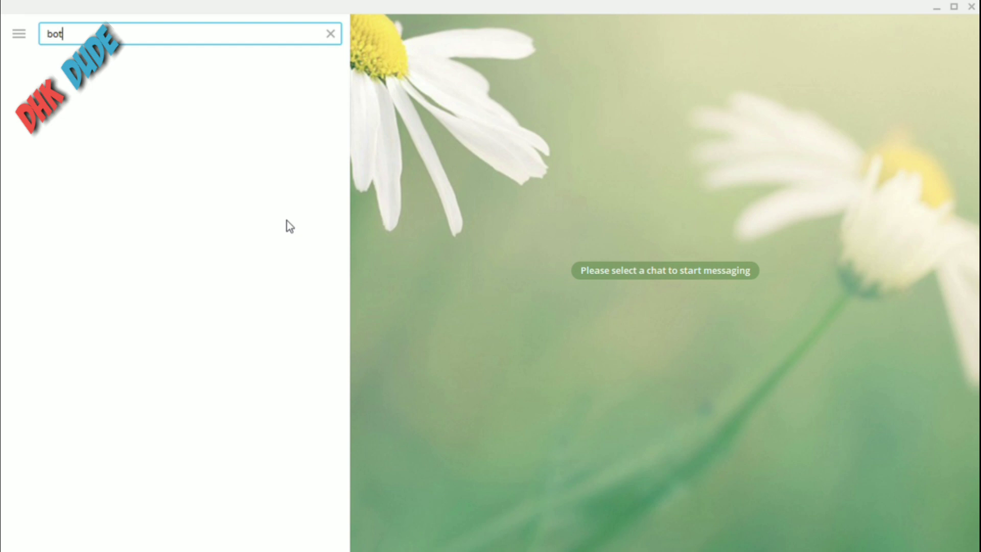
{"action": "type", "text": "fat"}
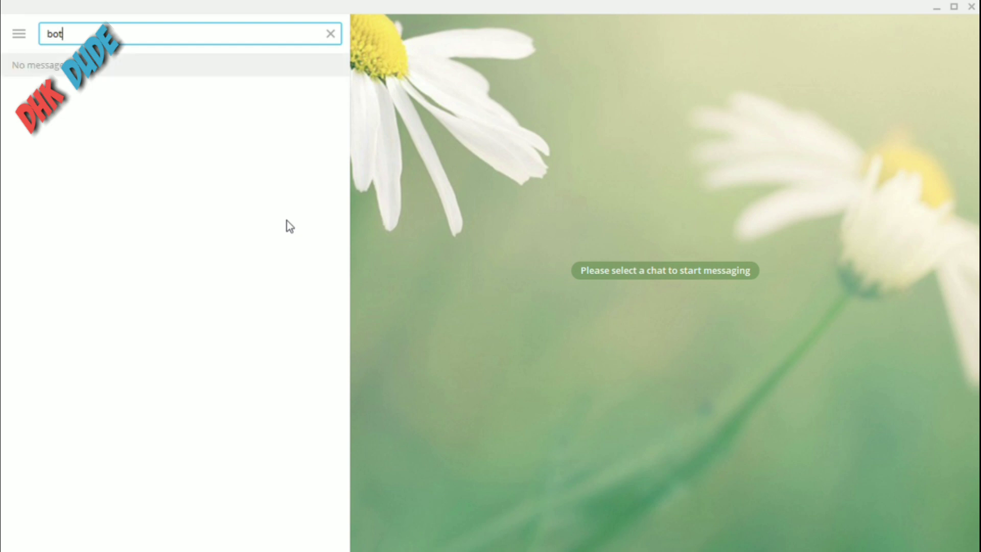
{"action": "type", "text": "her"}
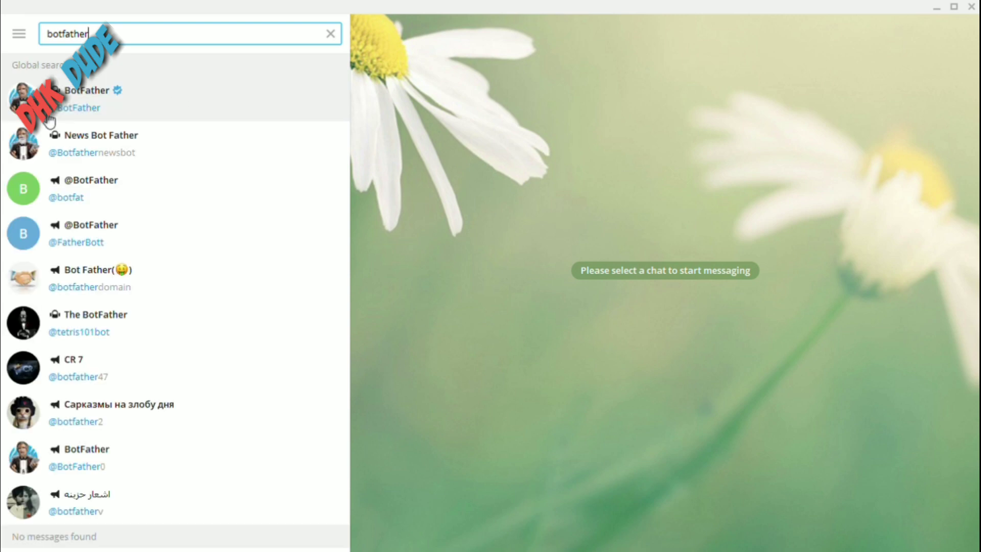
{"action": "left_click", "coordinate": [135, 109]}
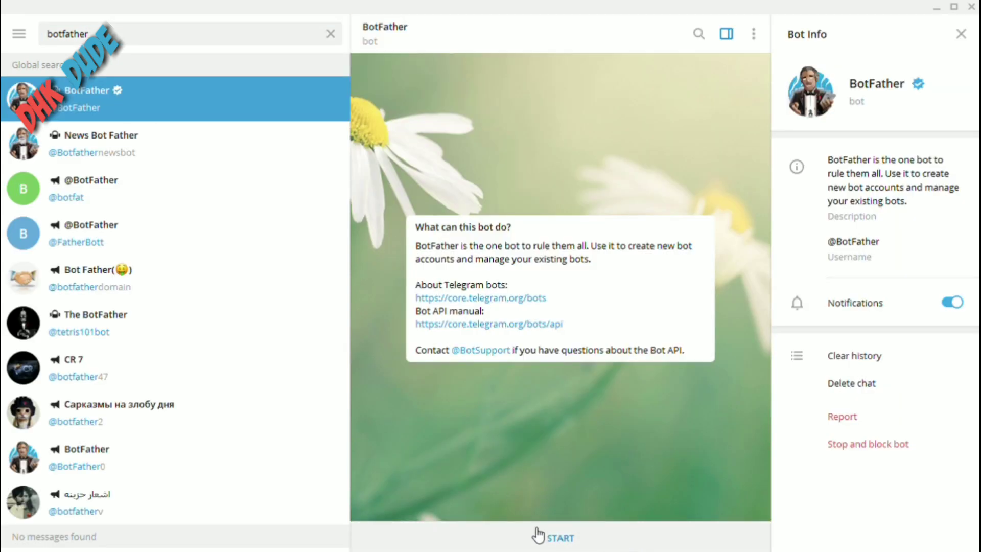
Start the BotFather conversation and send the /newbot command
{"action": "left_click", "coordinate": [572, 539]}
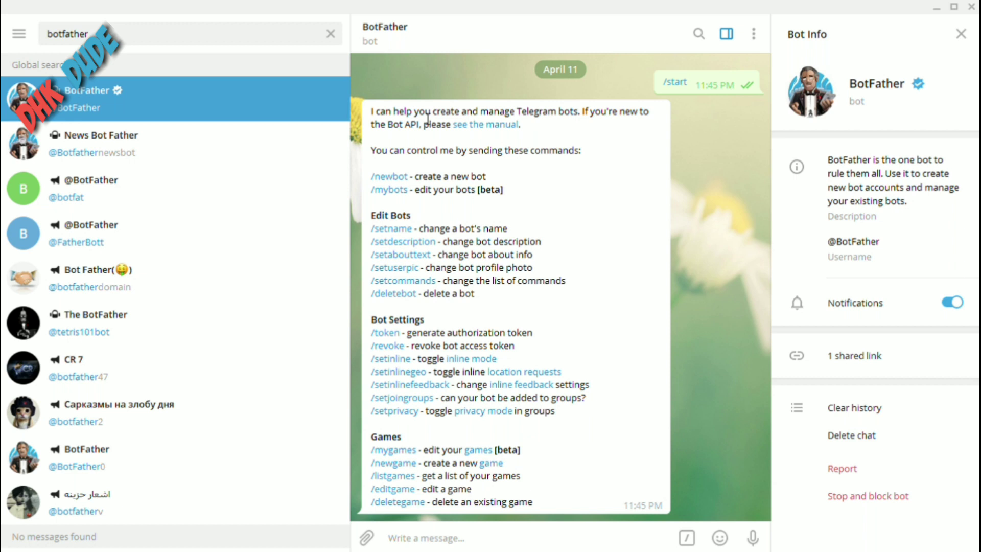
{"action": "left_click", "coordinate": [405, 179]}
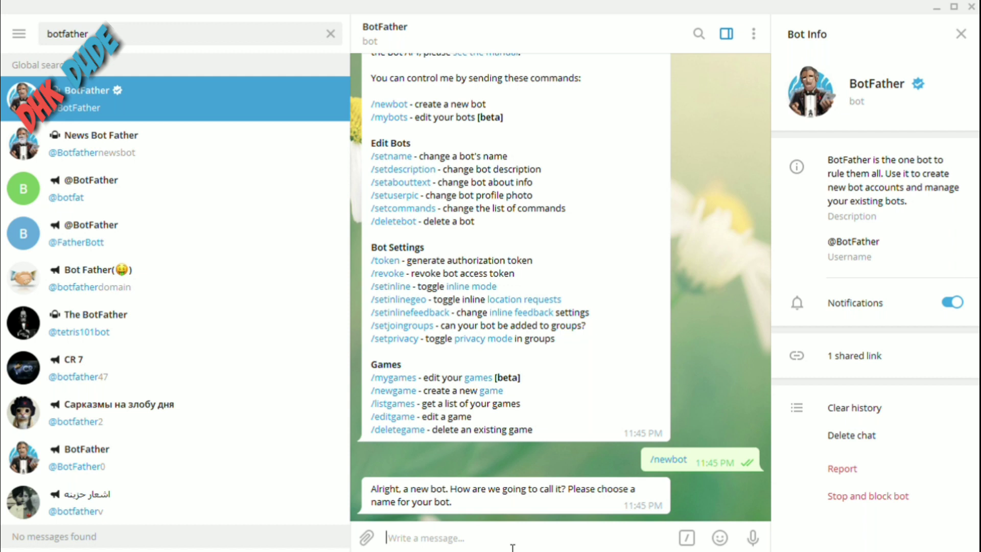
Name the bot ESP32_CAM, then type ESP32_alerts_bot as the replacement username
{"action": "type", "text": "ES"}
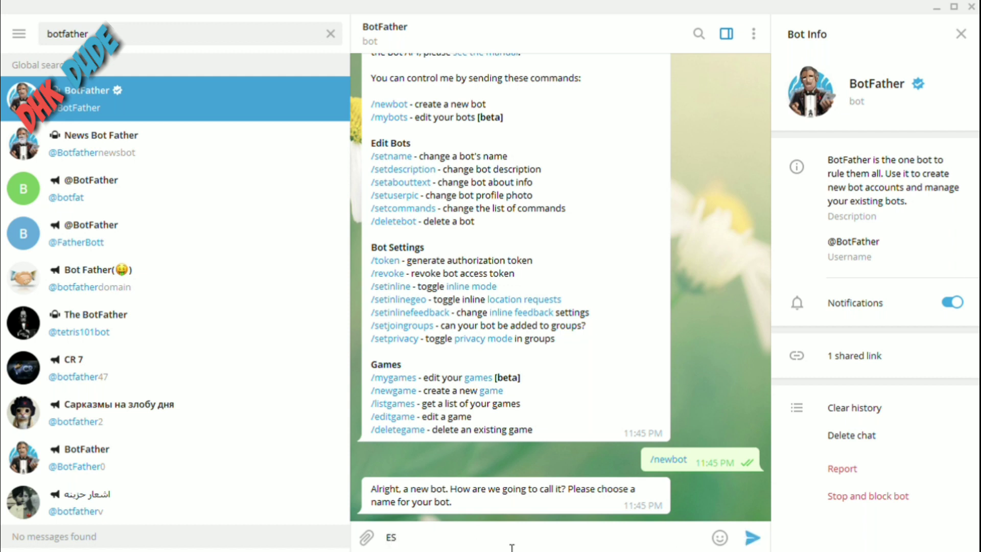
{"action": "type", "text": "P"}
{"action": "type", "text": "32_"}
{"action": "type", "text": "CAM"}
{"action": "left_click", "coordinate": [753, 539]}
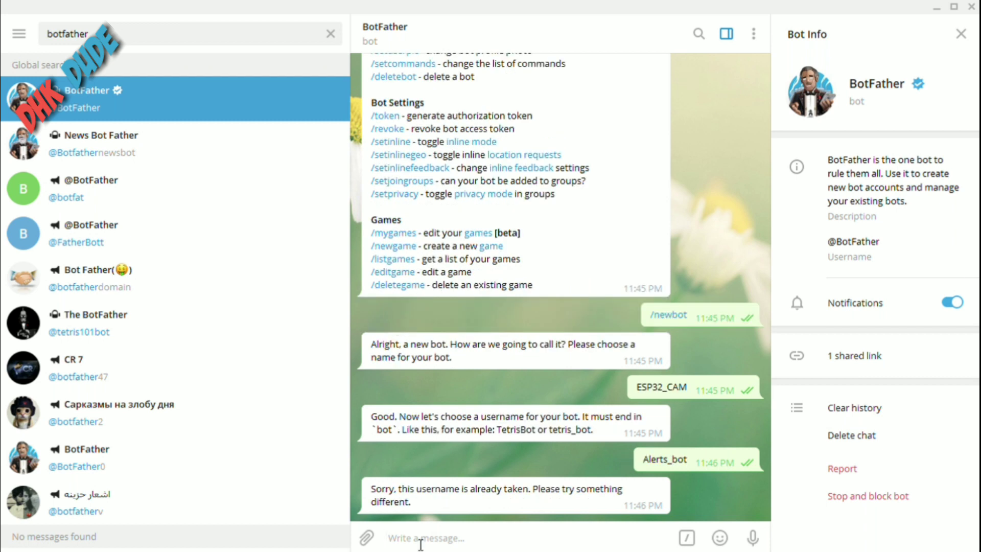
{"action": "type", "text": "ESP"}
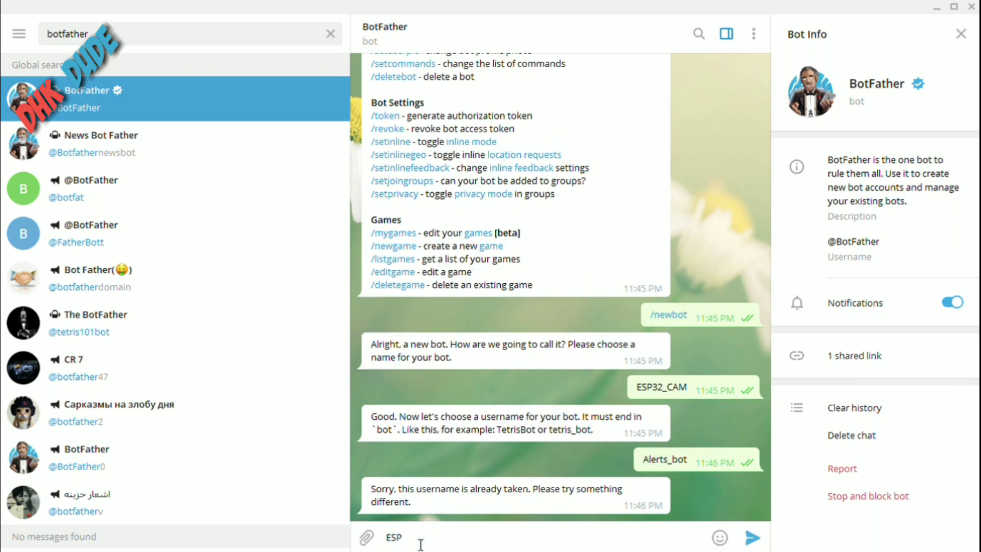
{"action": "type", "text": "32"}
{"action": "key", "text": "BackSpace"}
{"action": "key", "text": "BackSpace"}
{"action": "type", "text": "32"}
{"action": "type", "text": "_al"}
{"action": "type", "text": "er"}
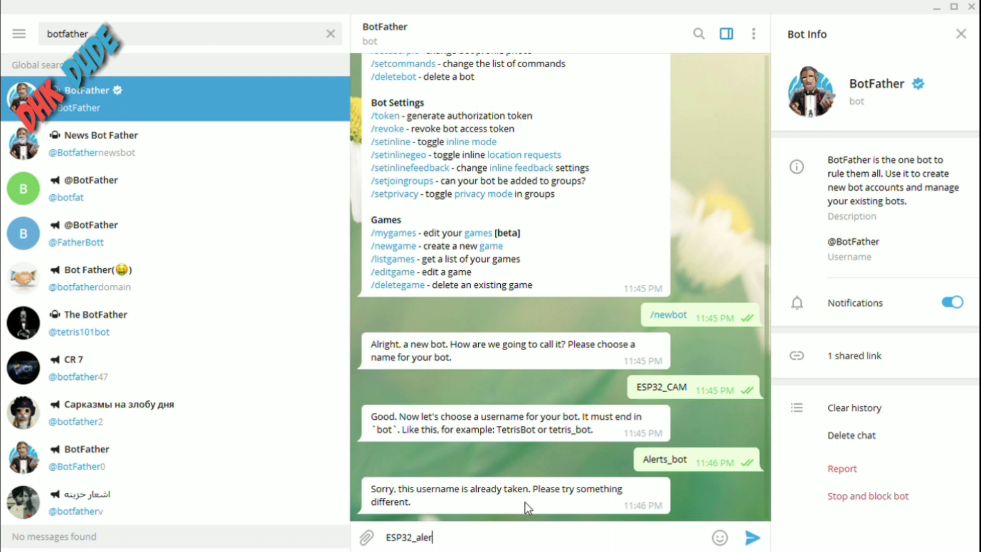
{"action": "type", "text": "ts"}
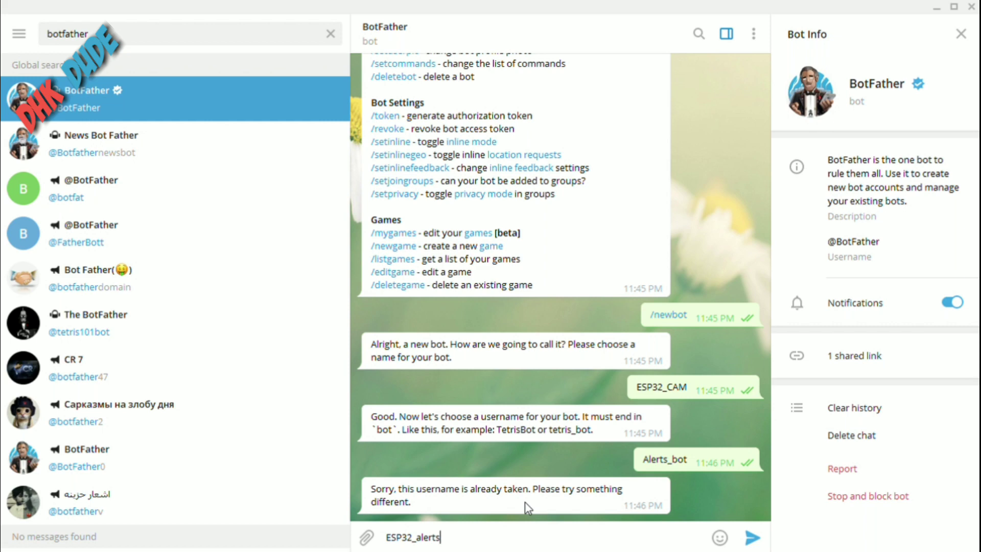
{"action": "type", "text": "_bot"}
Send ESP32_alerts_bot as the username and select the returned HTTP API token
{"action": "left_click", "coordinate": [752, 537]}
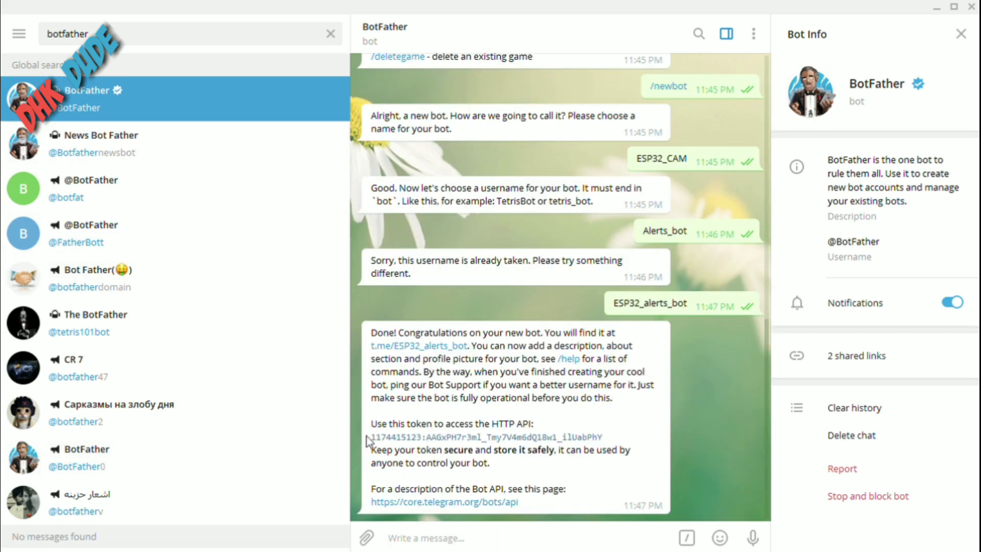
{"action": "left_click_drag", "start_coordinate": [372, 437], "coordinate": [609, 448]}
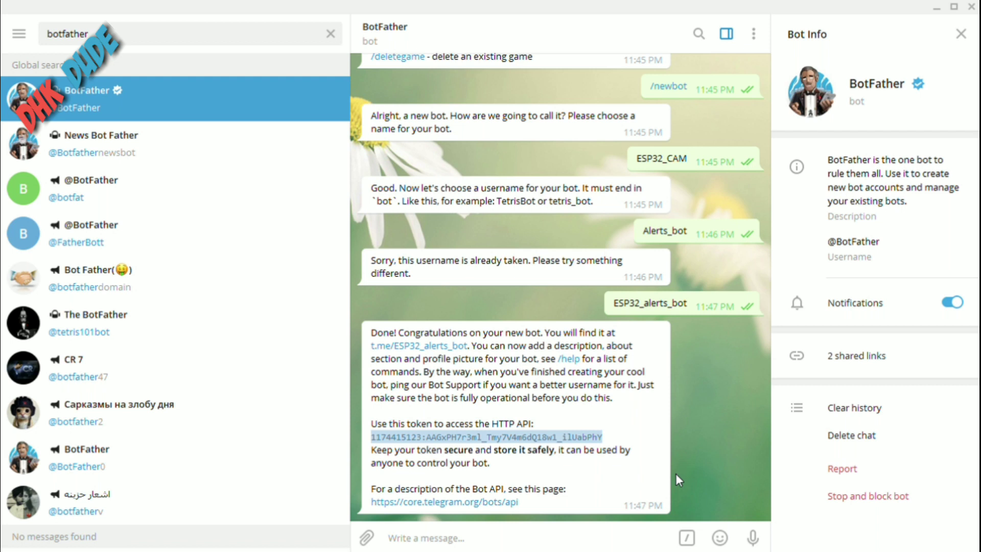
{"action": "left_click", "coordinate": [331, 33]}
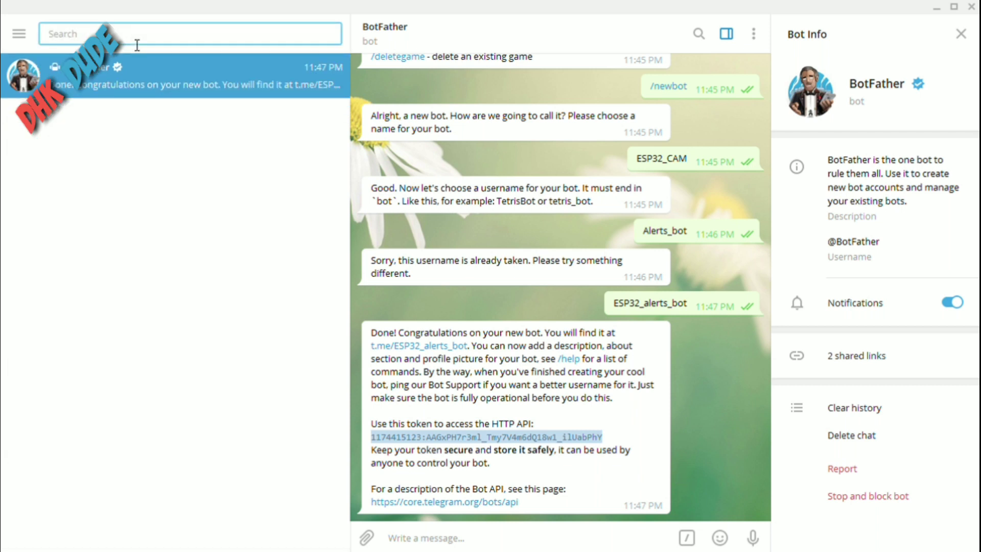
{"action": "type", "text": "get"}
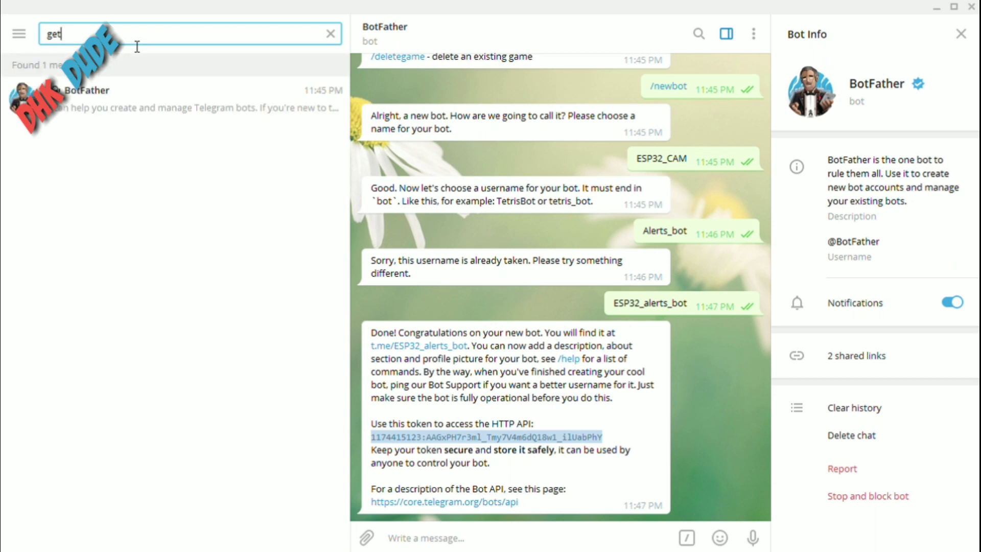
{"action": "type", "text": " id"}
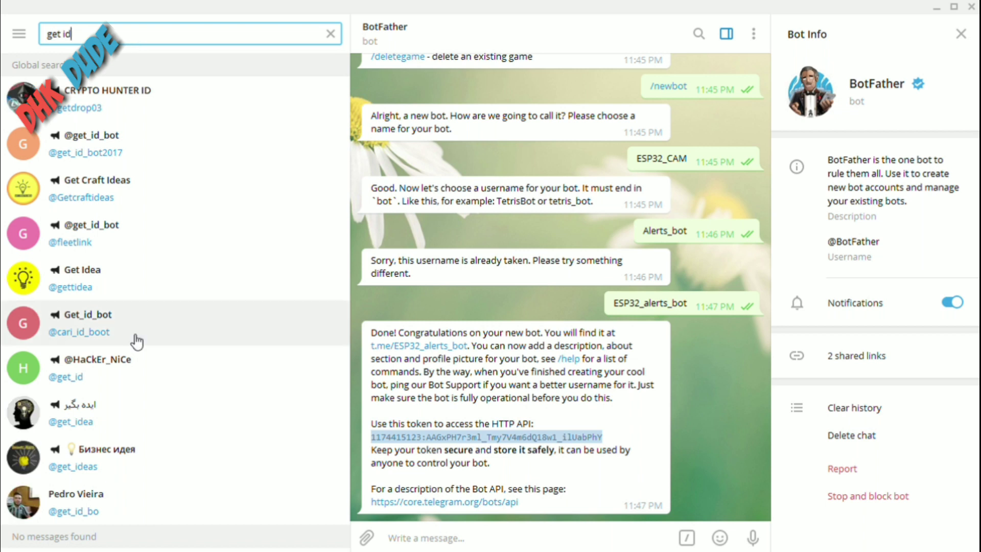
{"action": "type", "text": " bot"}
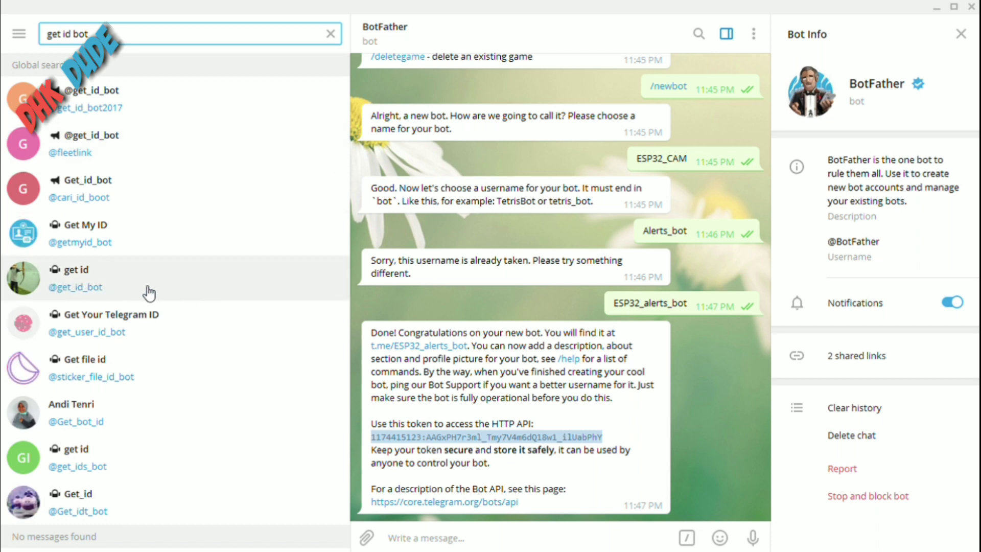
{"action": "left_click", "coordinate": [74, 280]}
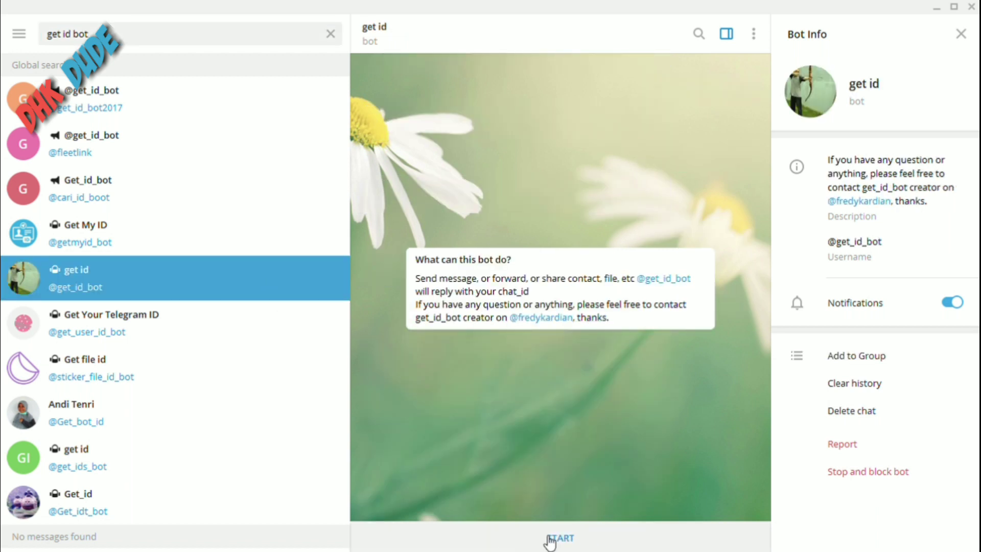
Start the get id bot and read the Chat ID in its reply
{"action": "left_click", "coordinate": [554, 539]}
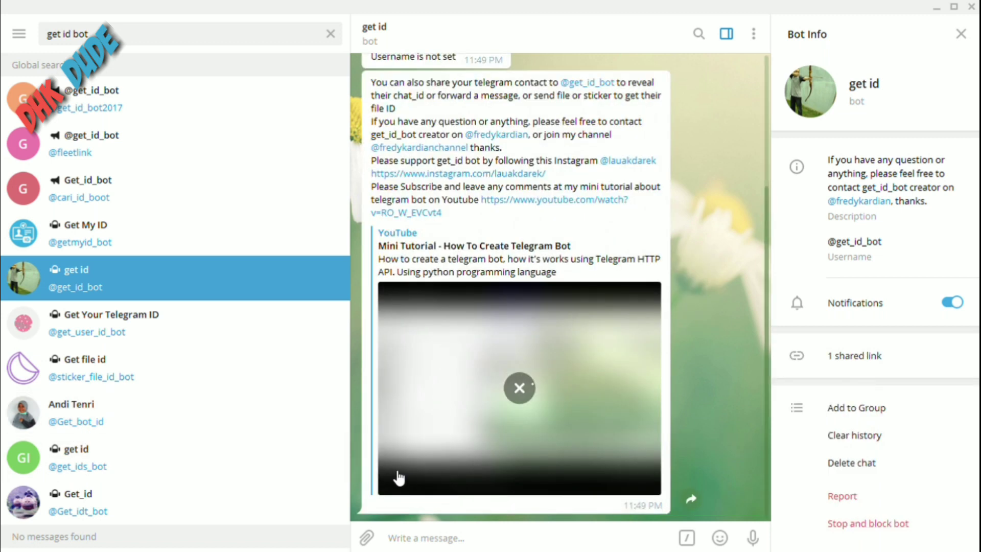
{"action": "scroll", "coordinate": [714, 370], "scroll_direction": "up", "scroll_amount": 3}
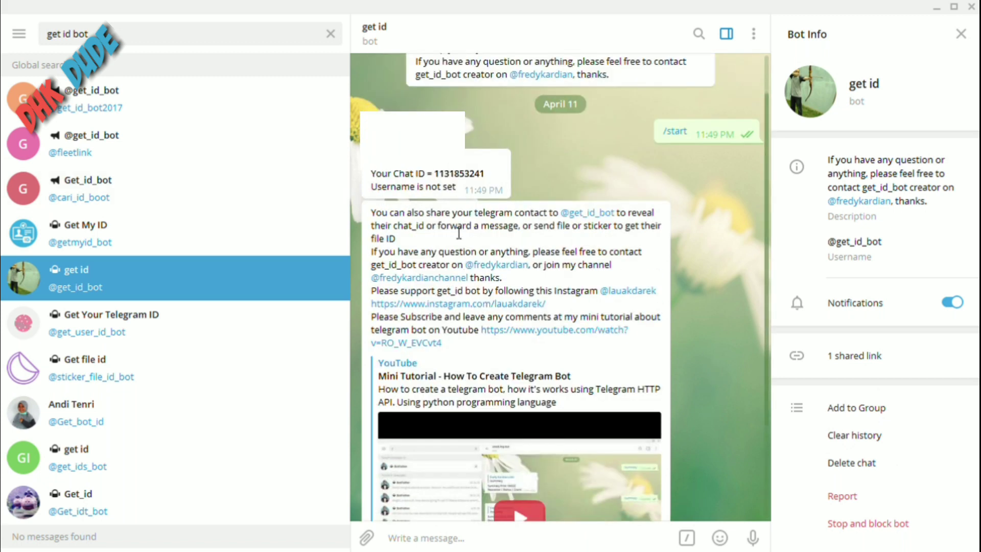
{"action": "scroll", "coordinate": [715, 430], "scroll_direction": "down", "scroll_amount": 3}
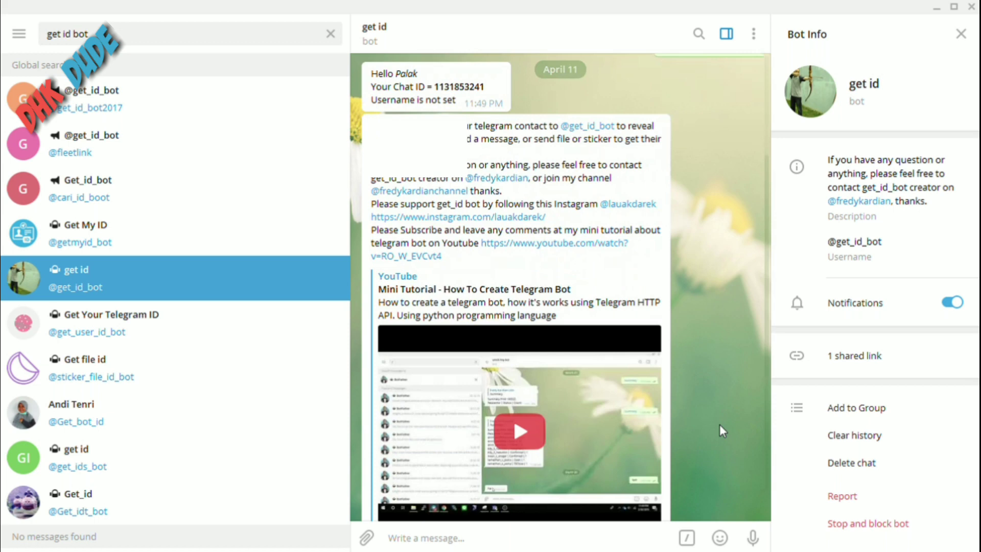
{"action": "scroll", "coordinate": [720, 429], "scroll_direction": "up", "scroll_amount": 4}
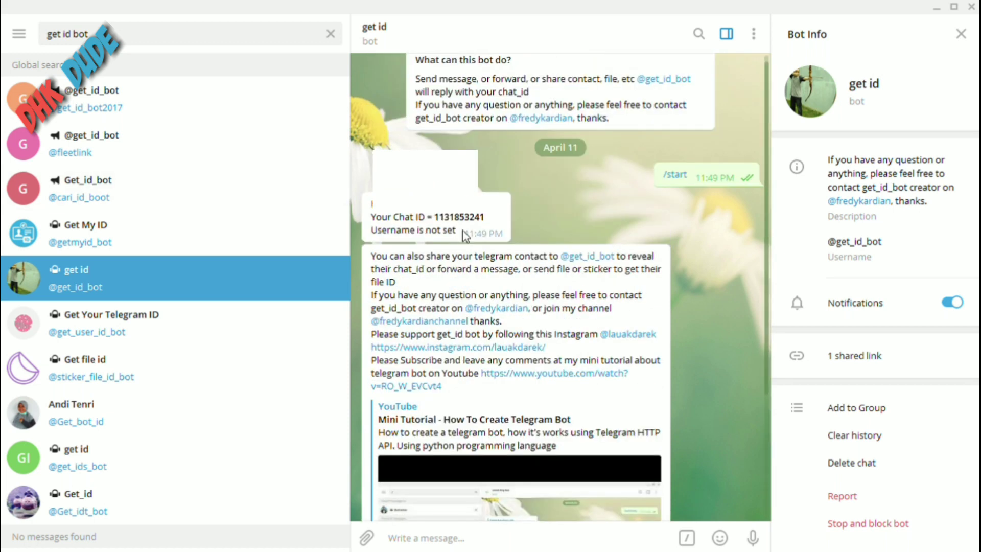